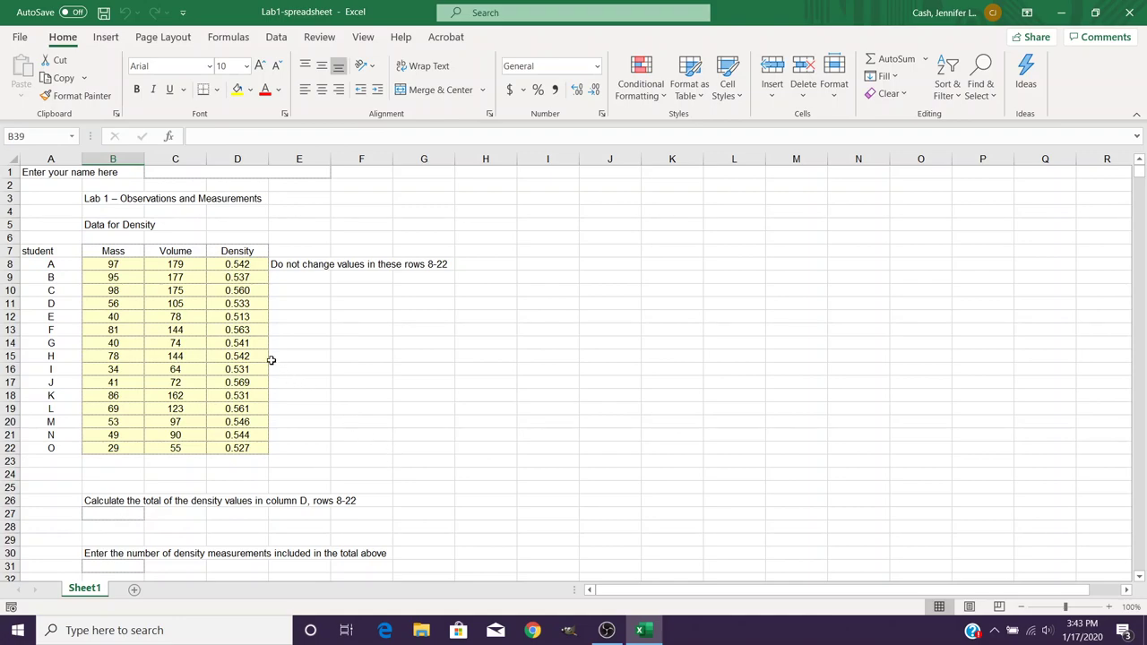
# - Enter the student's full name in the merged name cell C1:E1
pyautogui.click(194, 173)
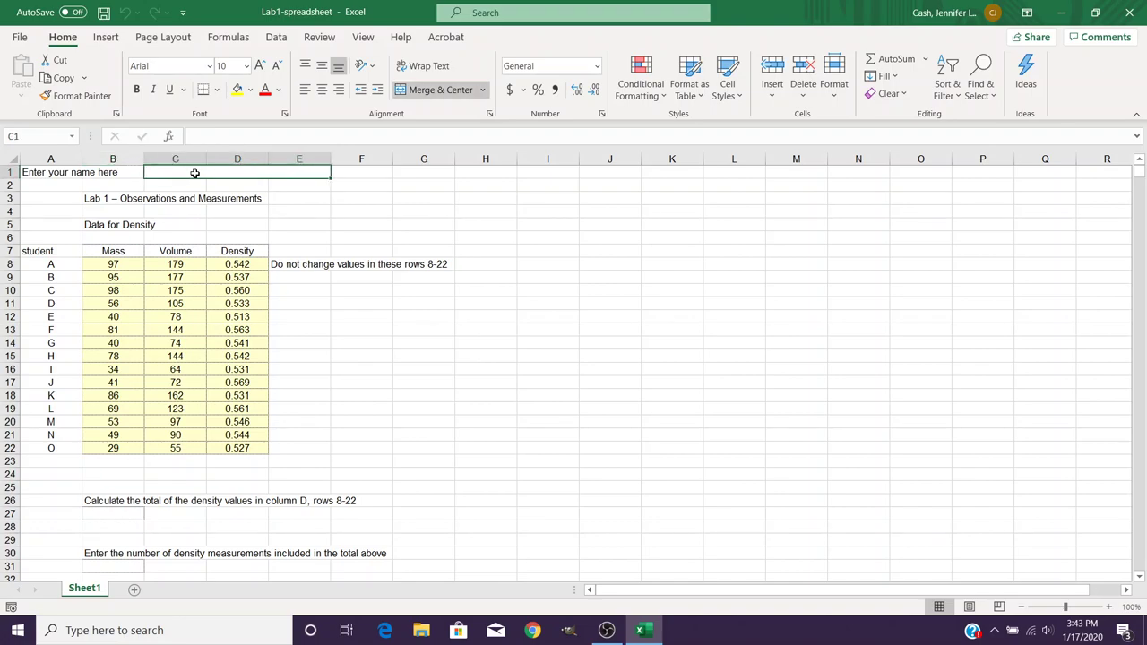
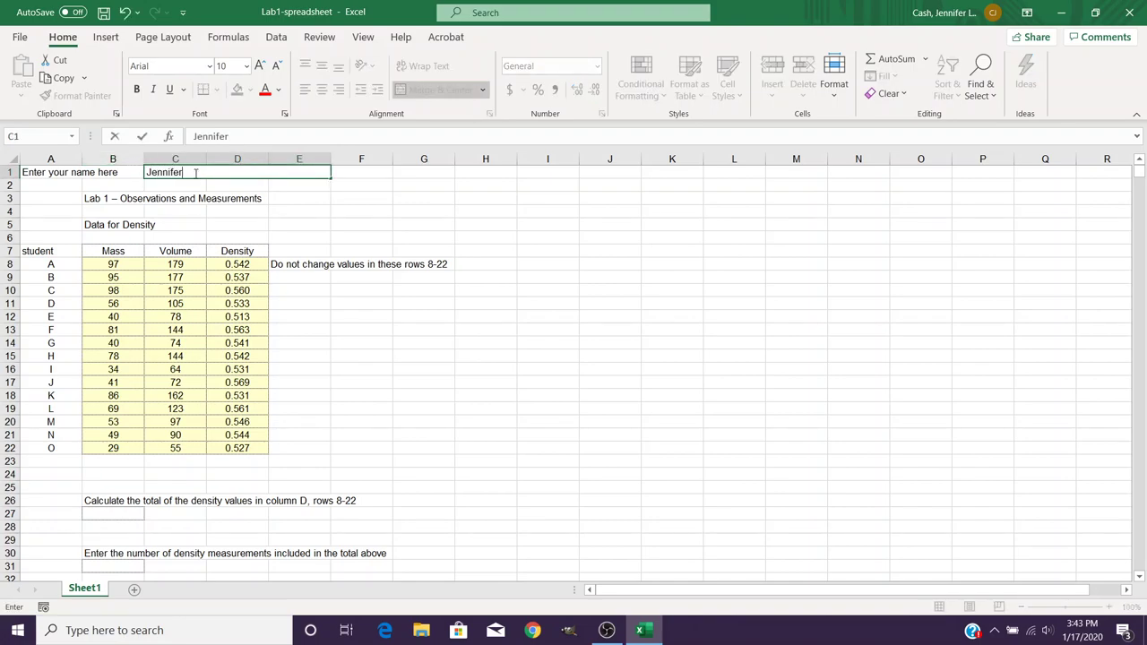
pyautogui.click(292, 204)
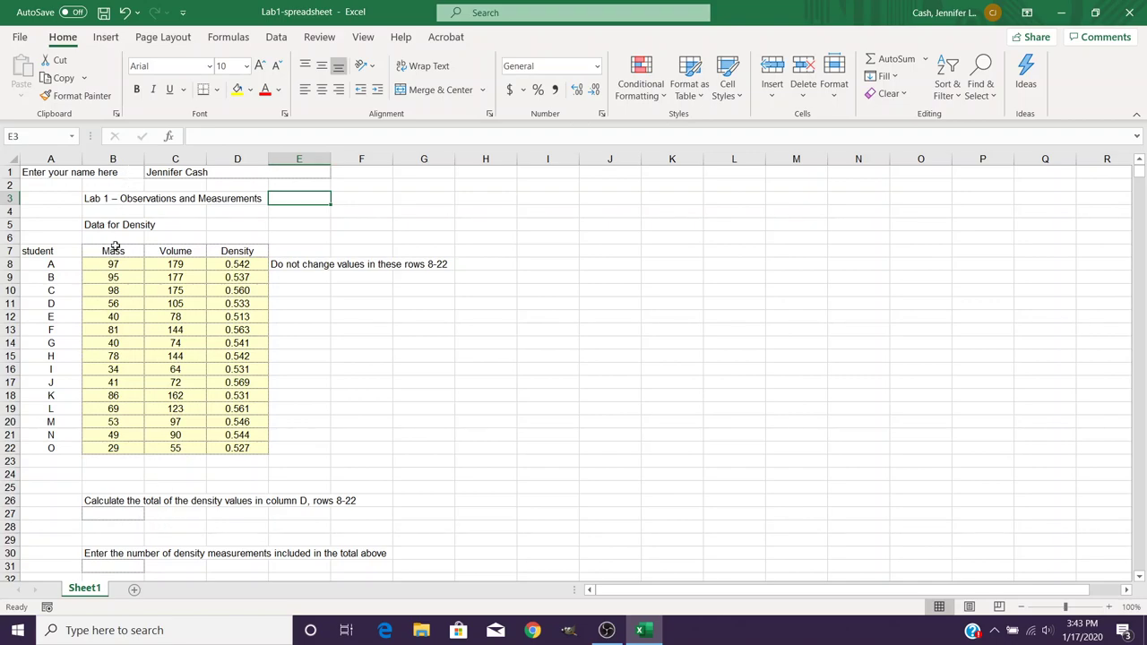
# - Enter =SUM(D8:D22) in B27 so the density total shows 8.140
pyautogui.click(105, 513)
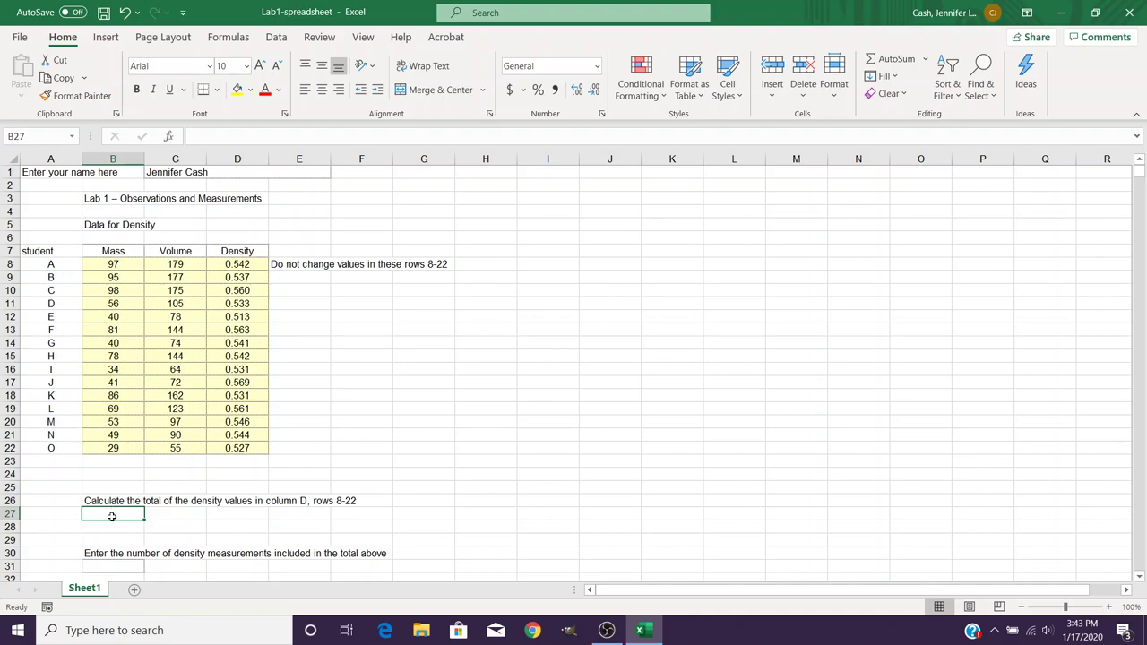
pyautogui.write('=')
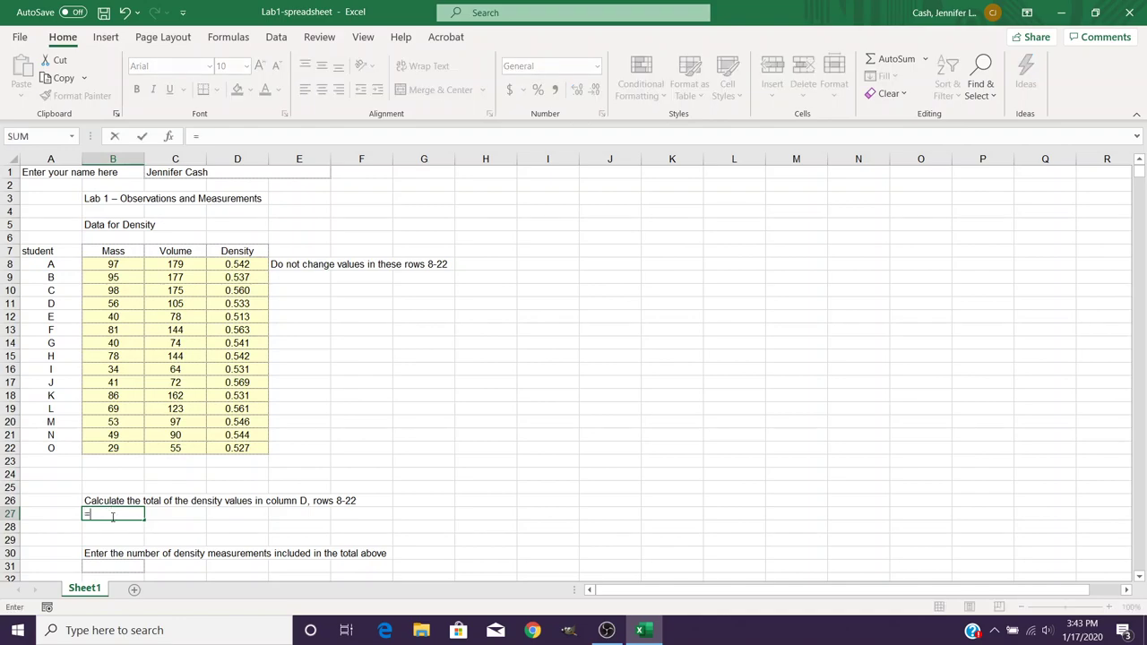
pyautogui.write('sum')
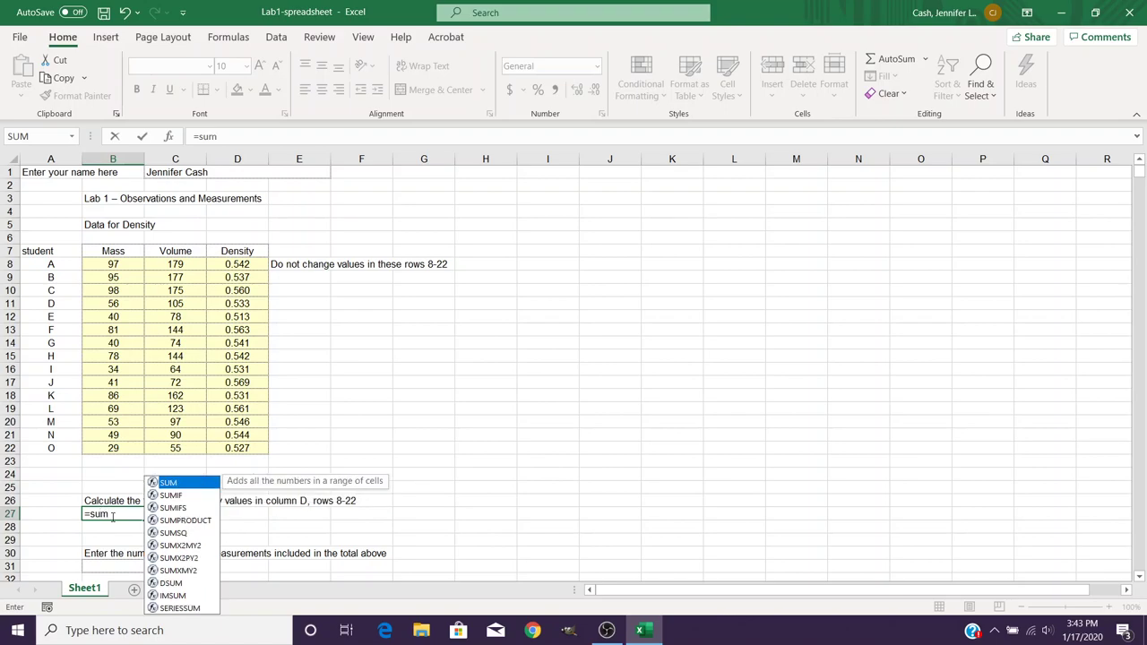
pyautogui.write('(')
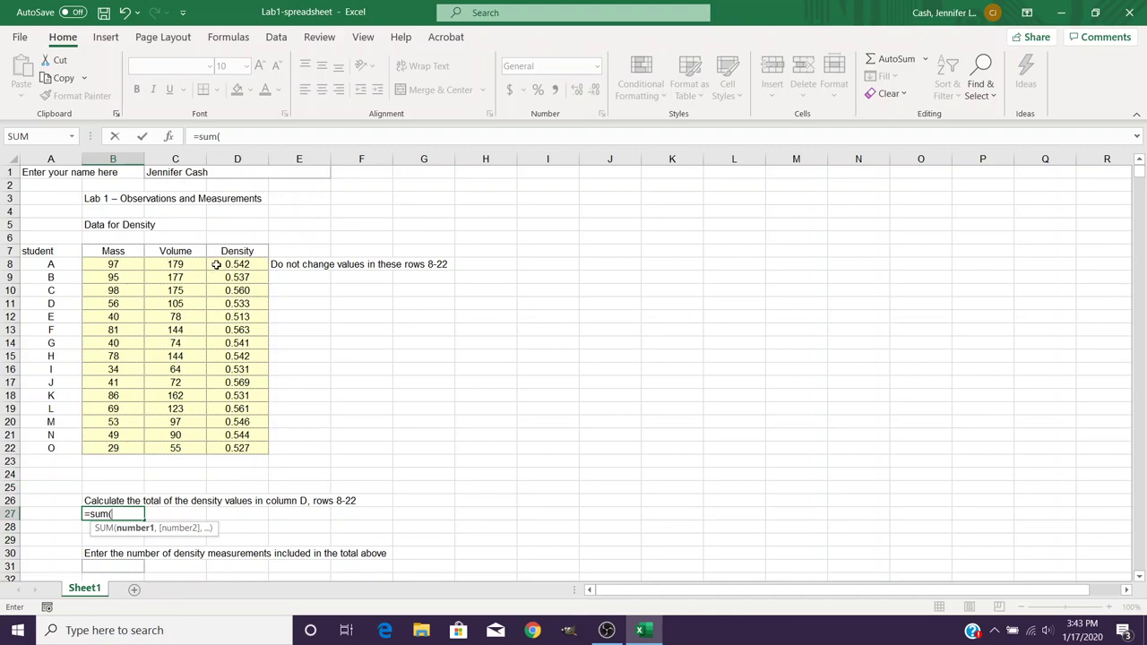
pyautogui.moveTo(215, 266); pyautogui.dragTo(243, 464)
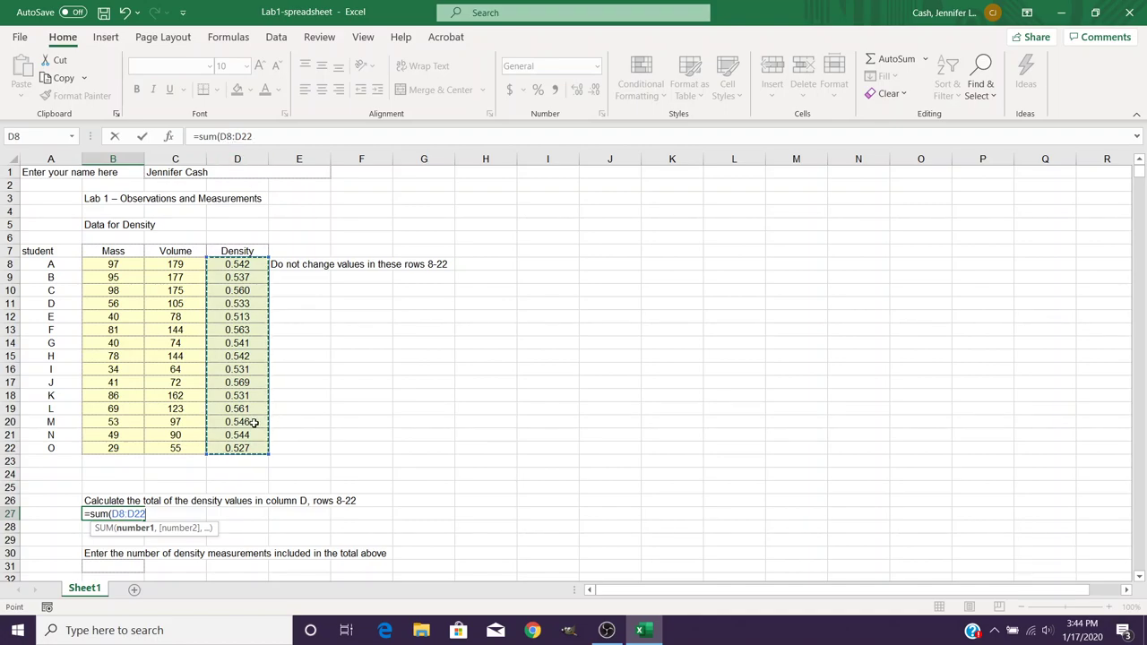
pyautogui.write(')')
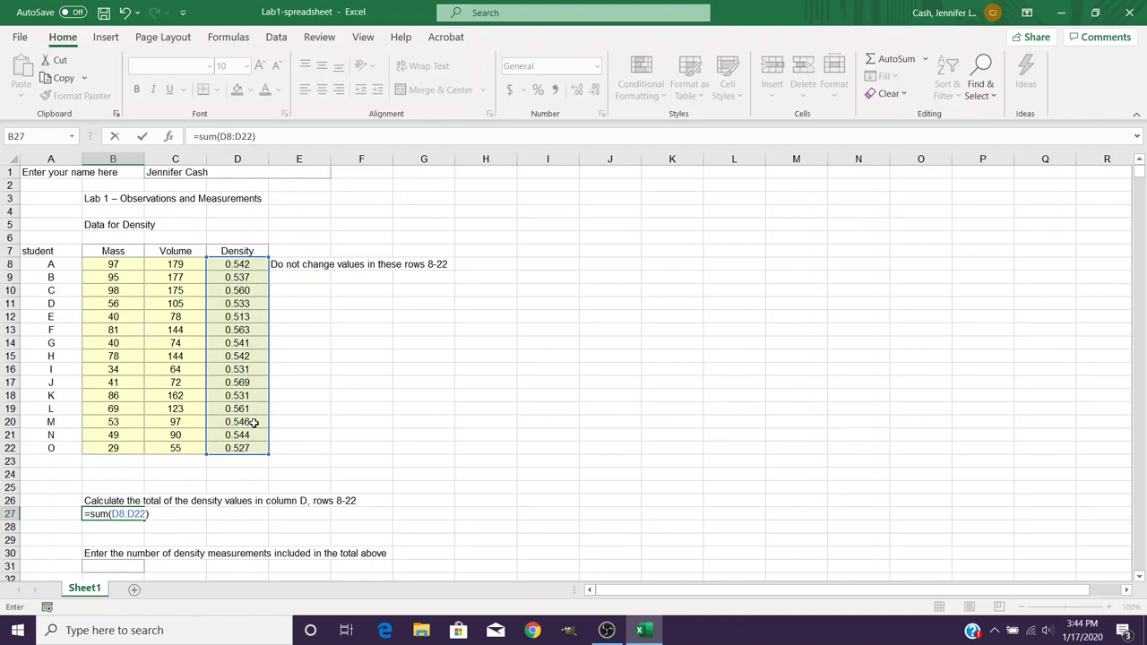
pyautogui.press('Return')
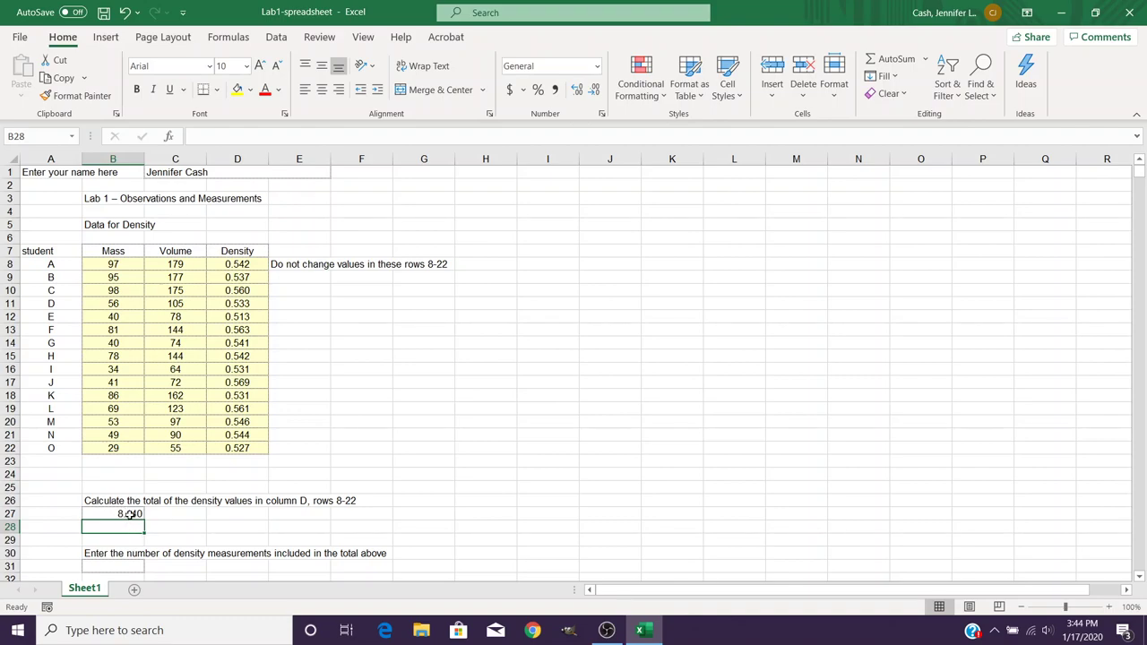
pyautogui.click(130, 514)
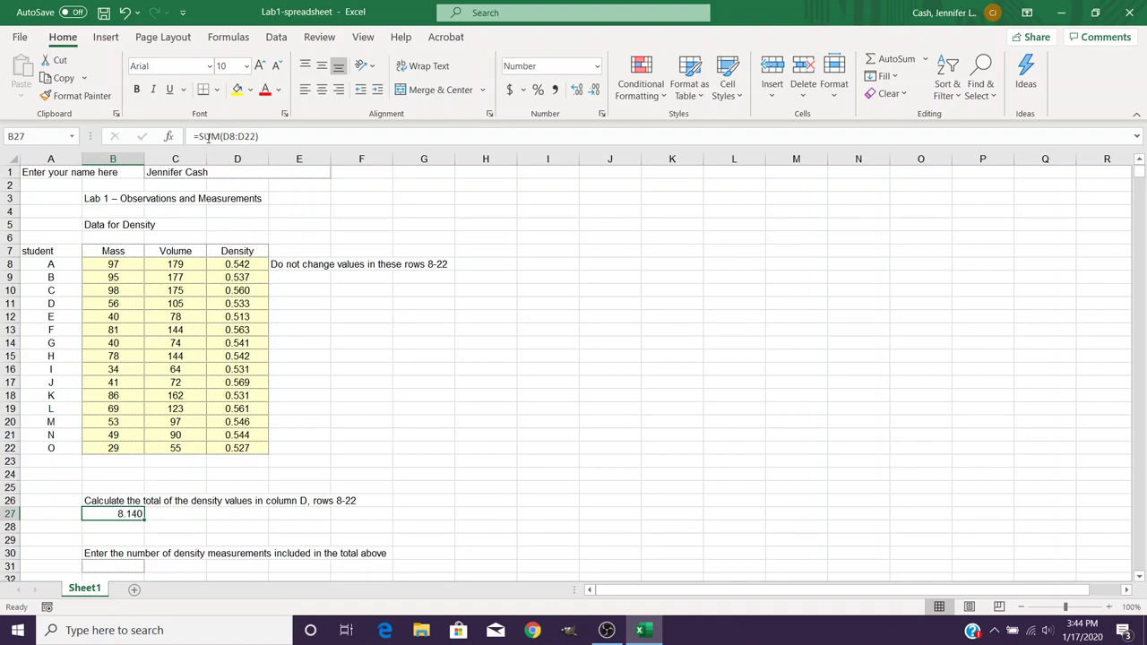
pyautogui.click(258, 136)
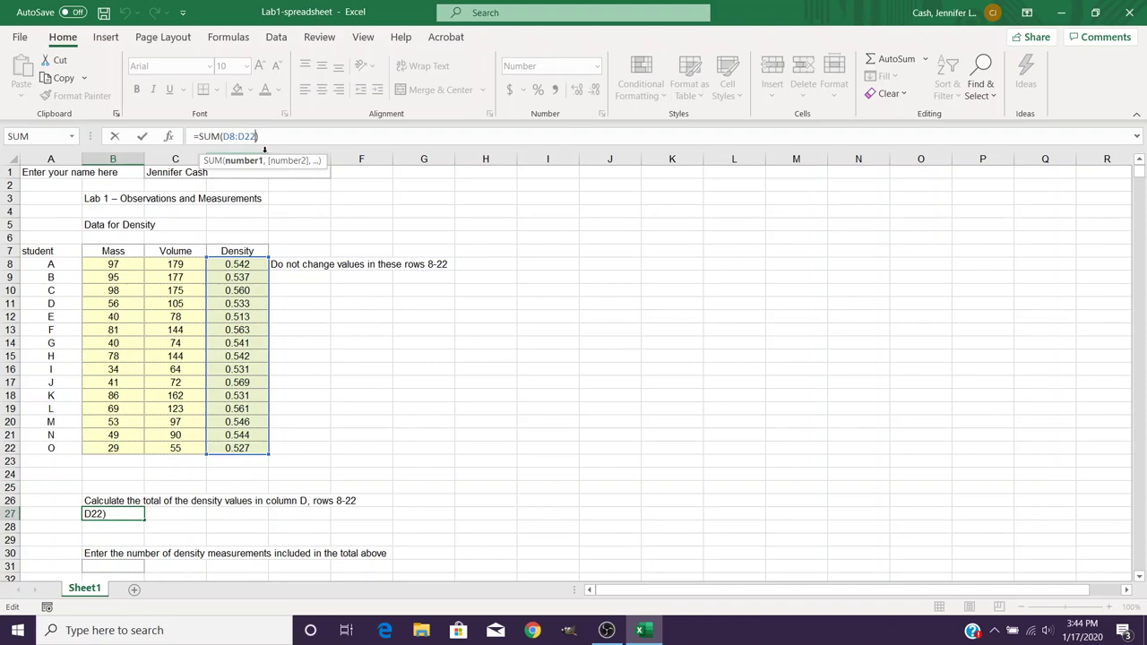
pyautogui.press('Return')
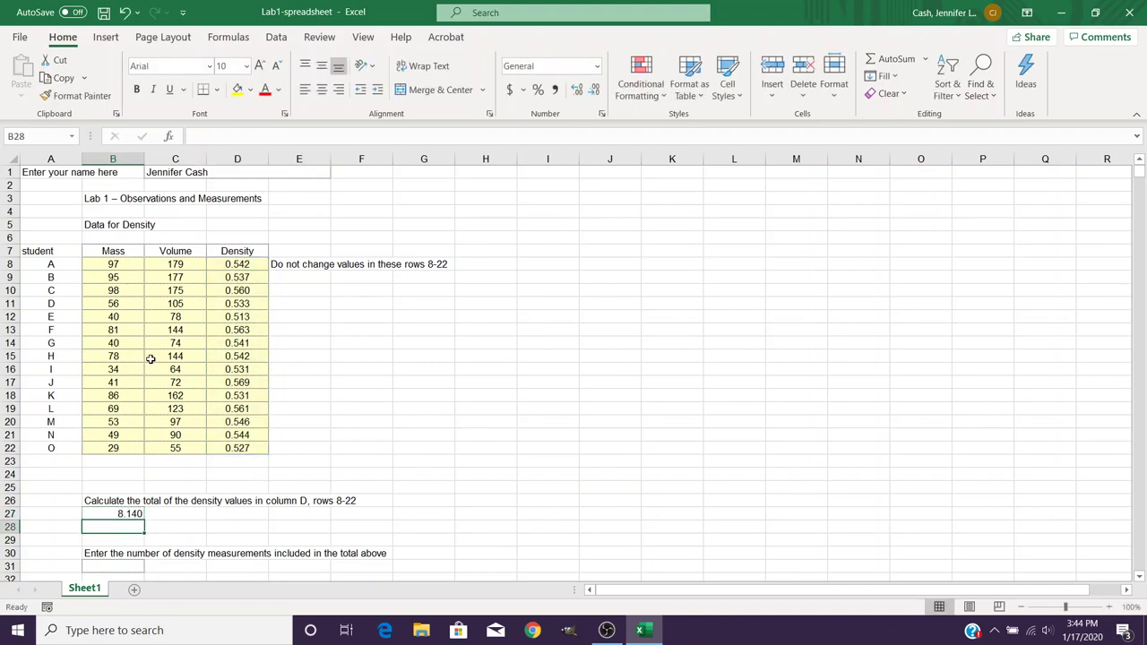
pyautogui.scroll(-6, 151, 358)
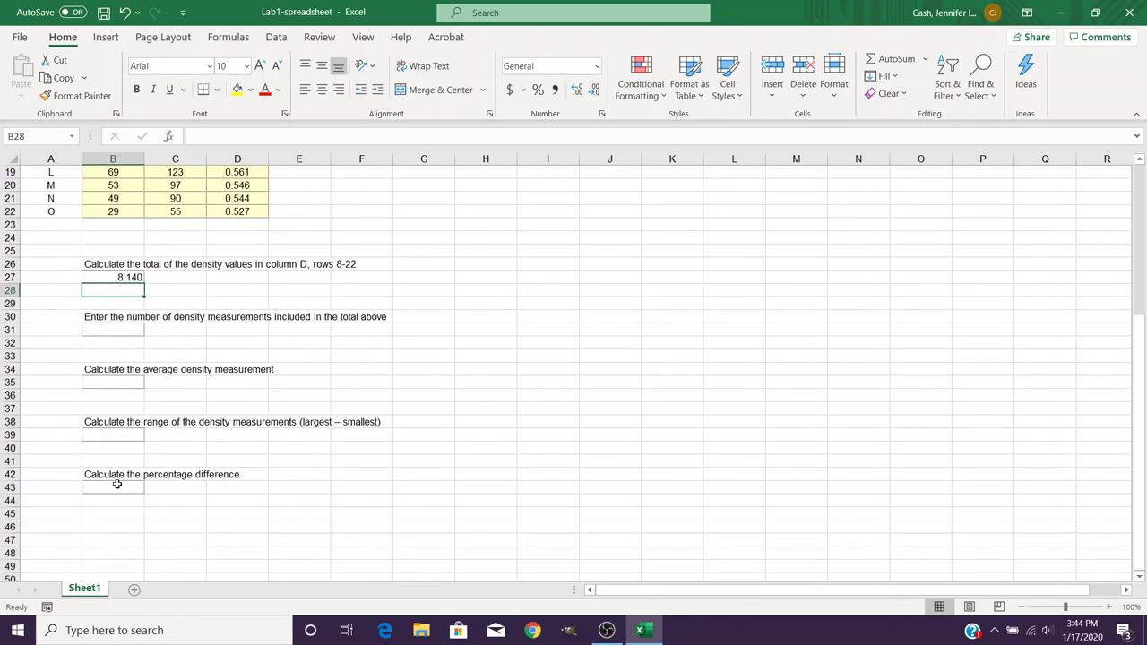
pyautogui.scroll(6, 126, 481)
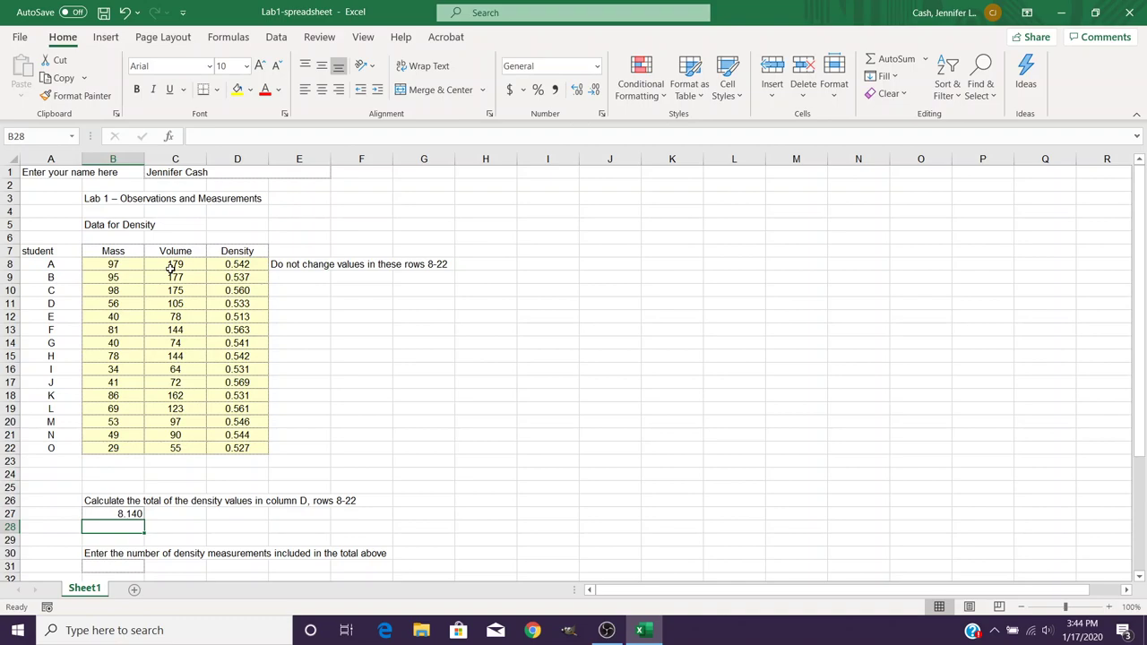
# - Insert a markers-only scatter chart of the Mass and Volume data in B8:C22
pyautogui.moveTo(119, 264); pyautogui.dragTo(176, 448)
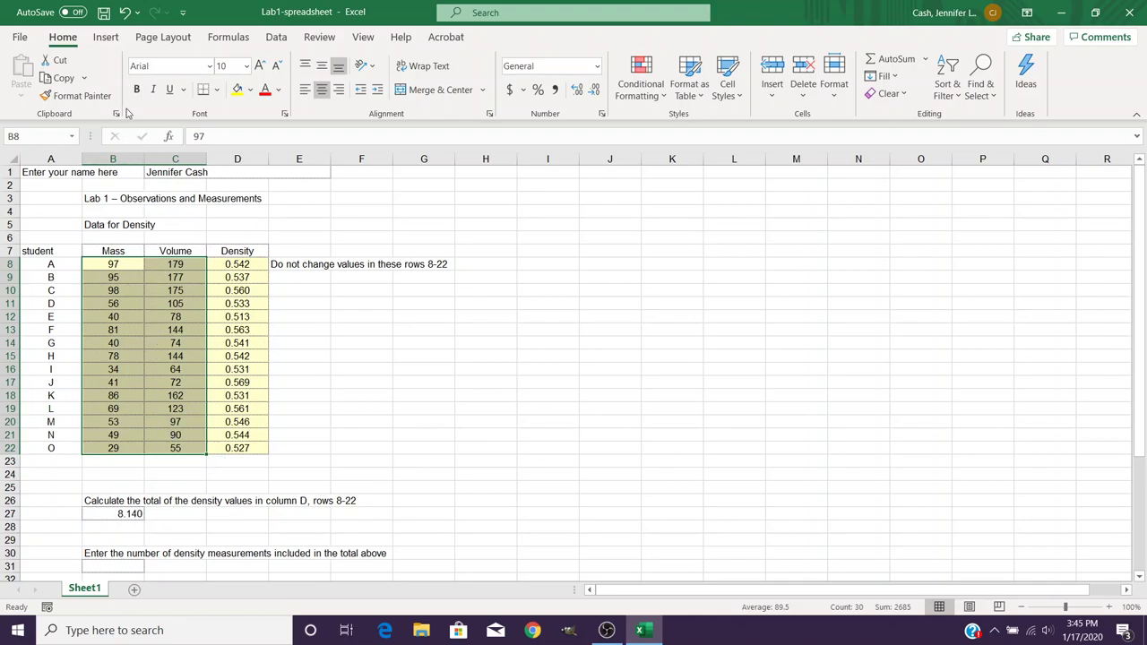
pyautogui.click(107, 38)
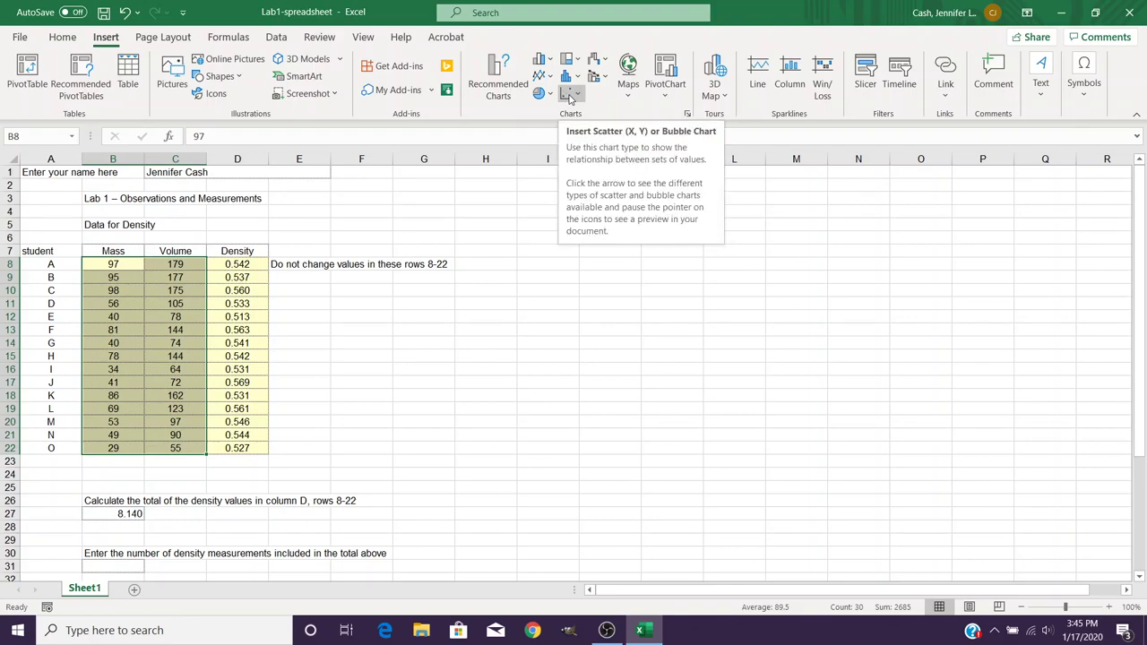
pyautogui.click(570, 95)
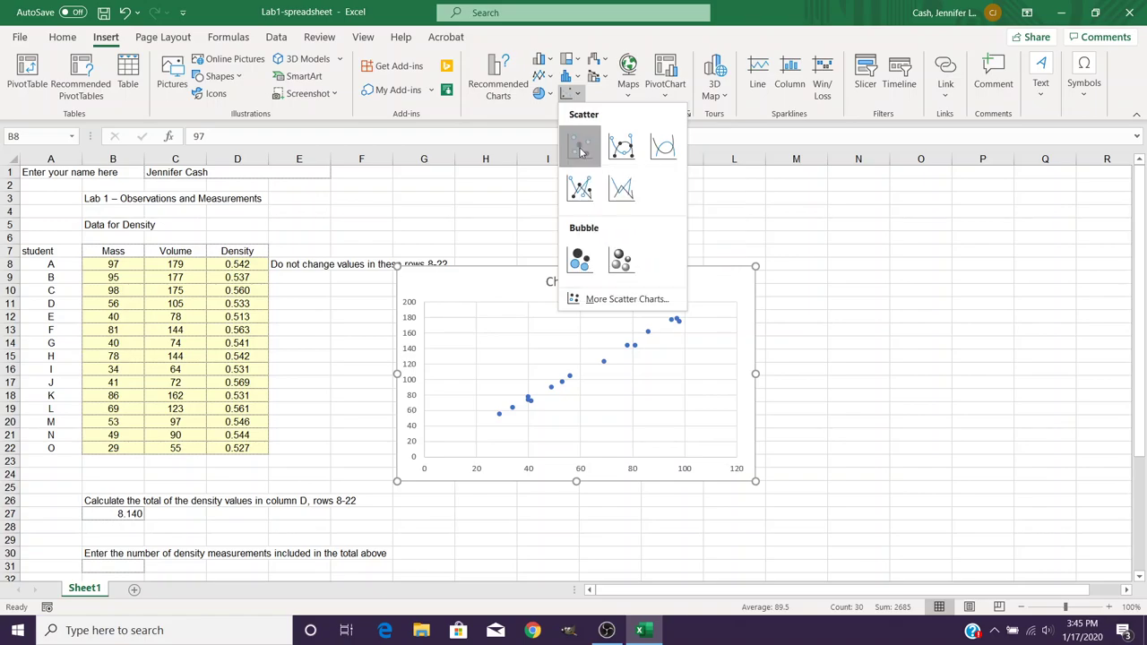
pyautogui.click(579, 148)
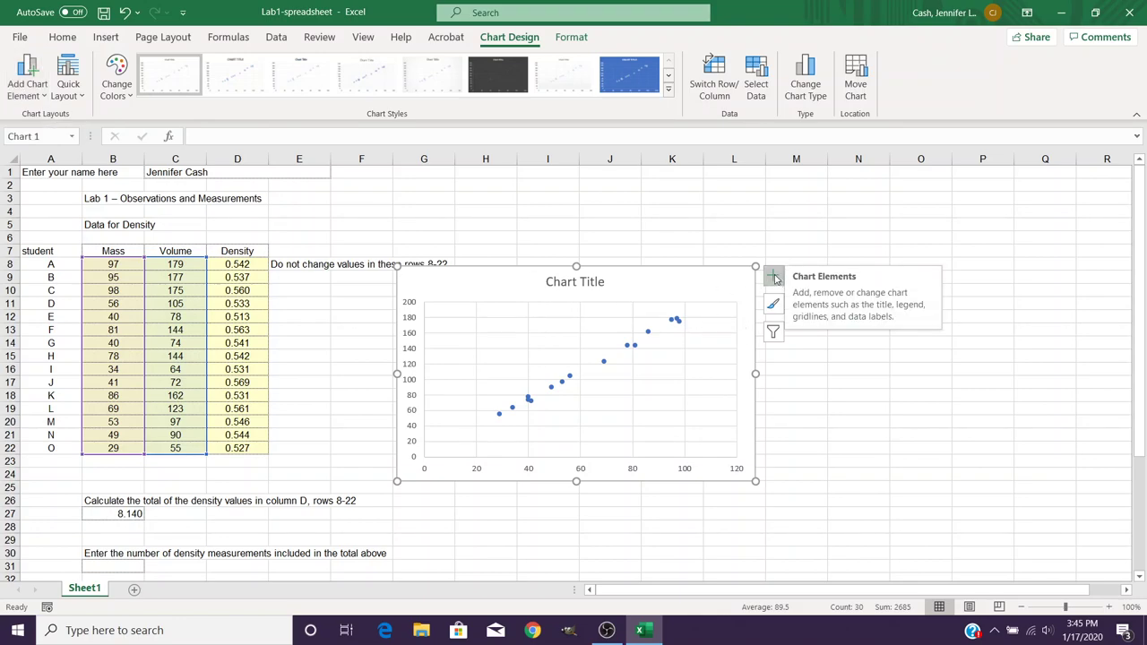
# - Turn on Axis Titles under Chart Elements so both axes get placeholder titles
pyautogui.click(774, 278)
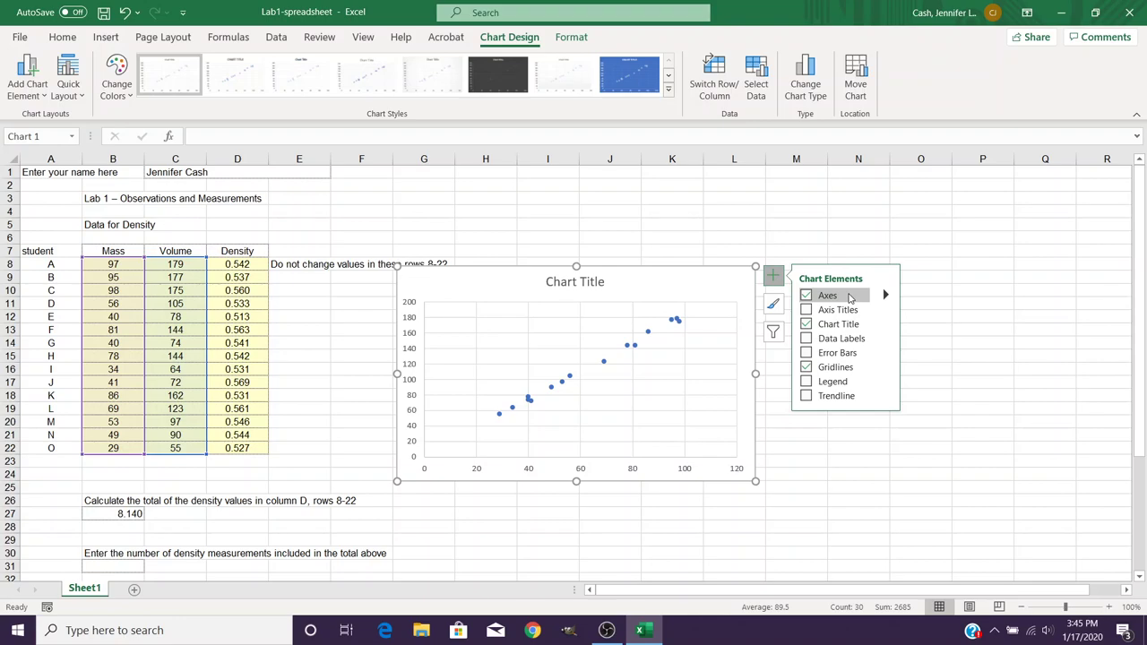
pyautogui.click(806, 310)
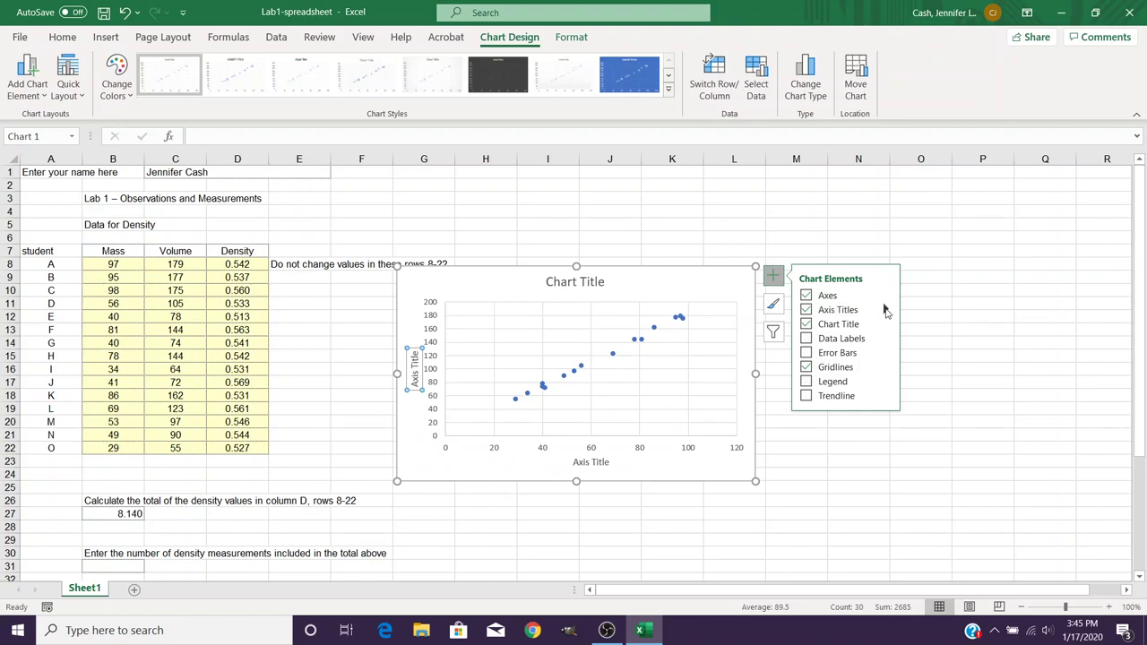
pyautogui.click(884, 310)
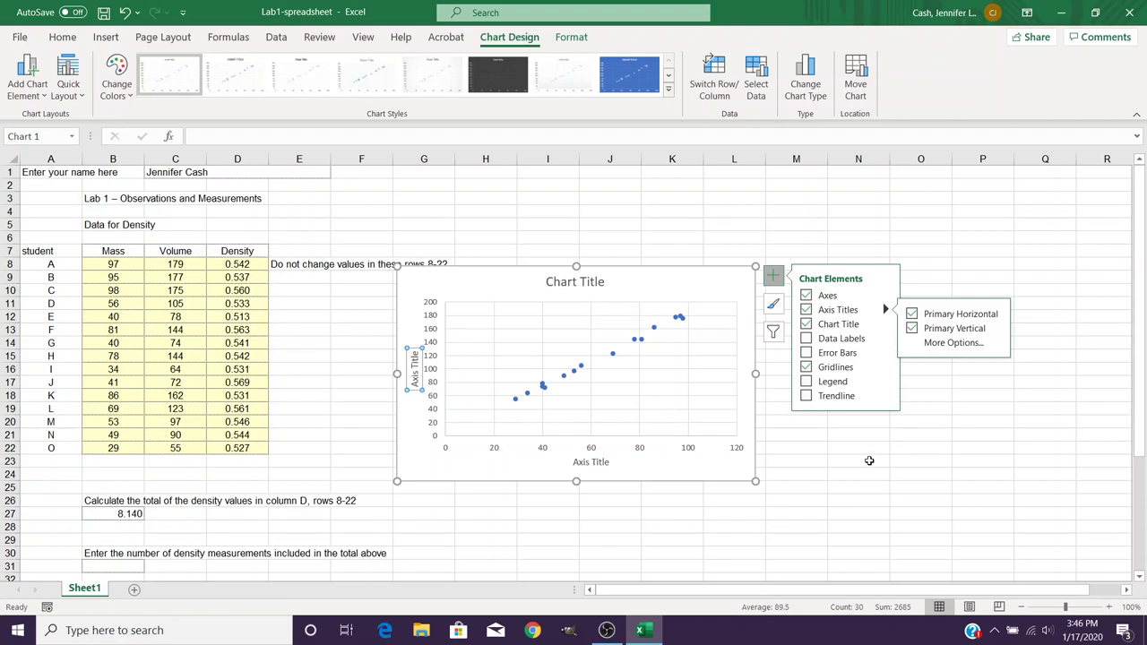
# - Replace the default chart title with 'Student Measurements of Wood Blocks'
pyautogui.click(583, 281)
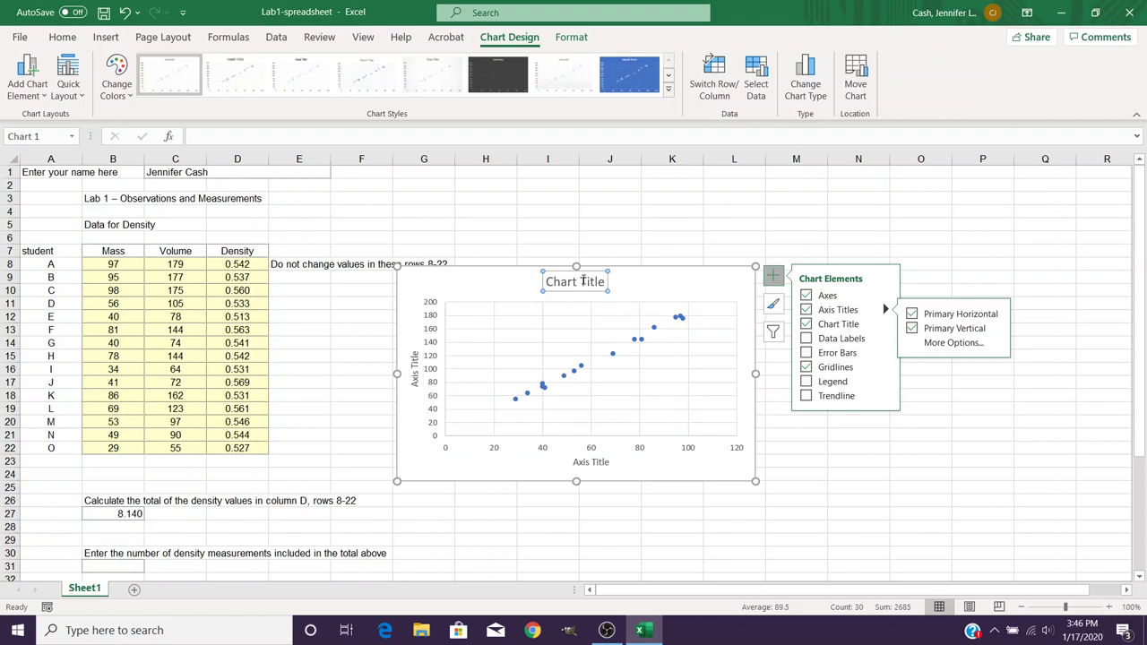
pyautogui.doubleClick(583, 281)
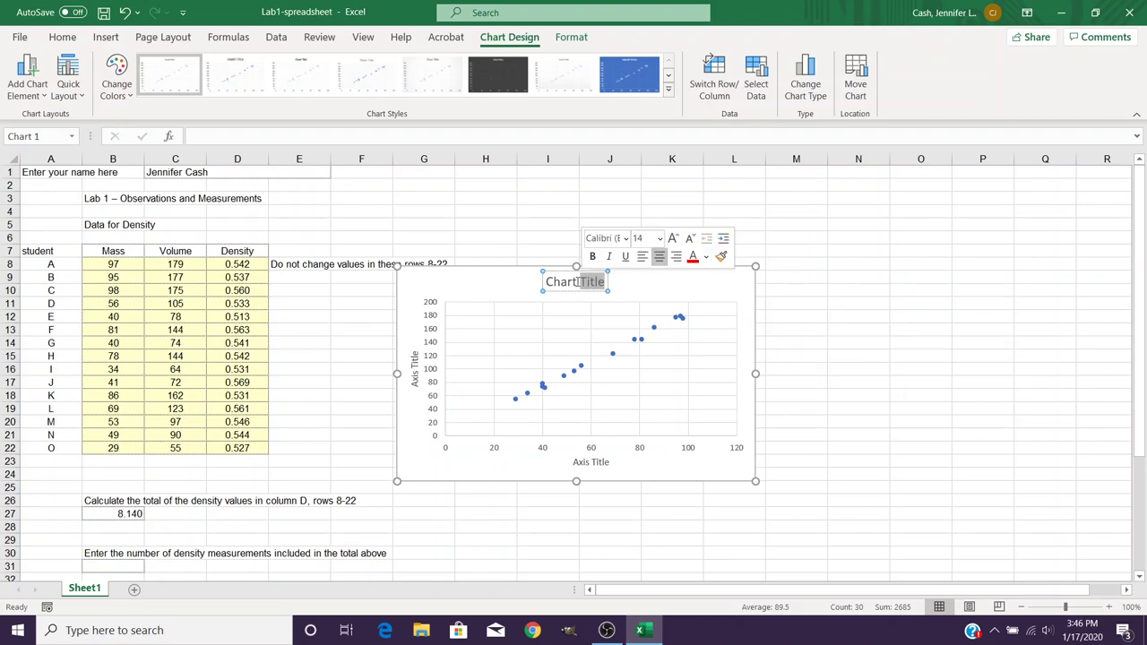
pyautogui.moveTo(548, 282); pyautogui.dragTo(608, 282)
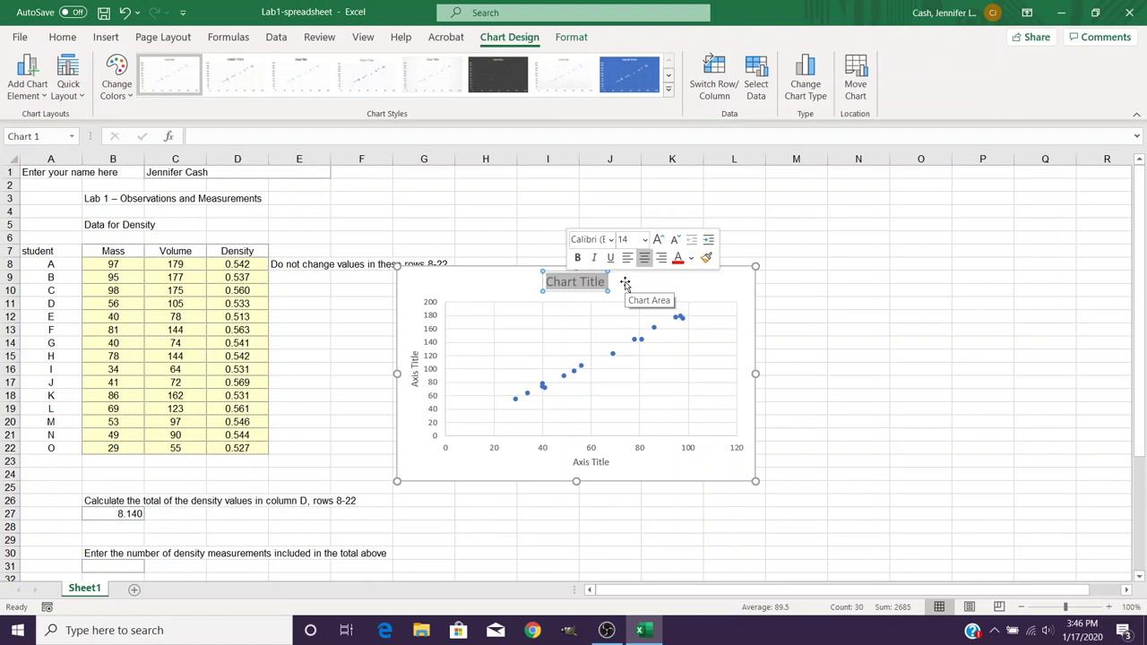
pyautogui.write('Stu')
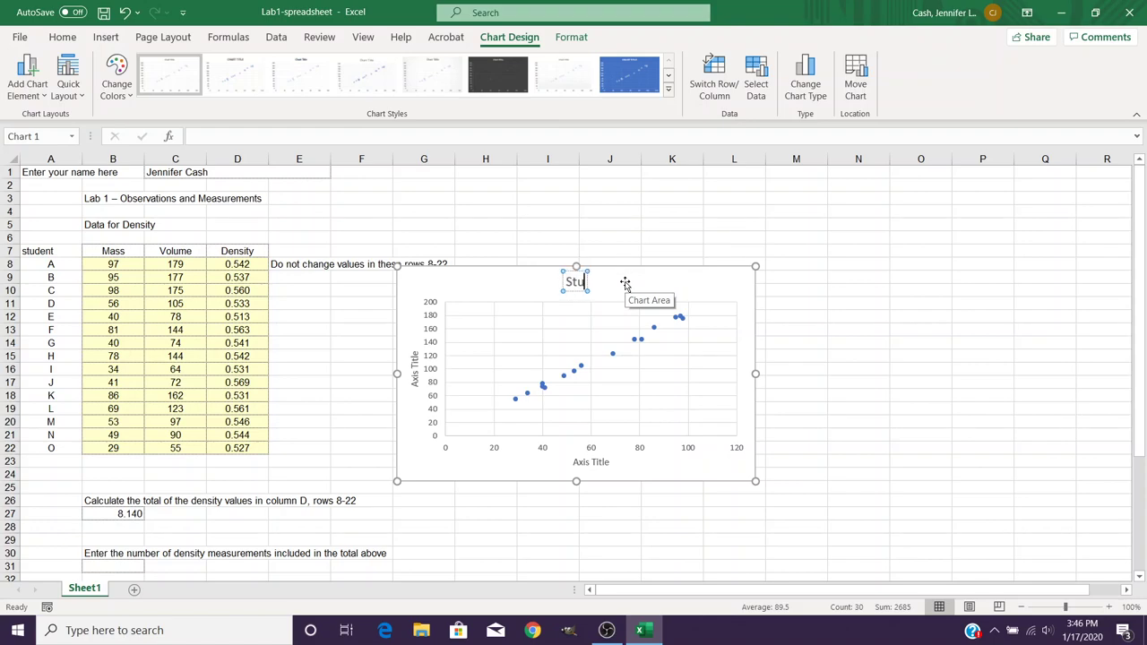
pyautogui.write('dent Mea')
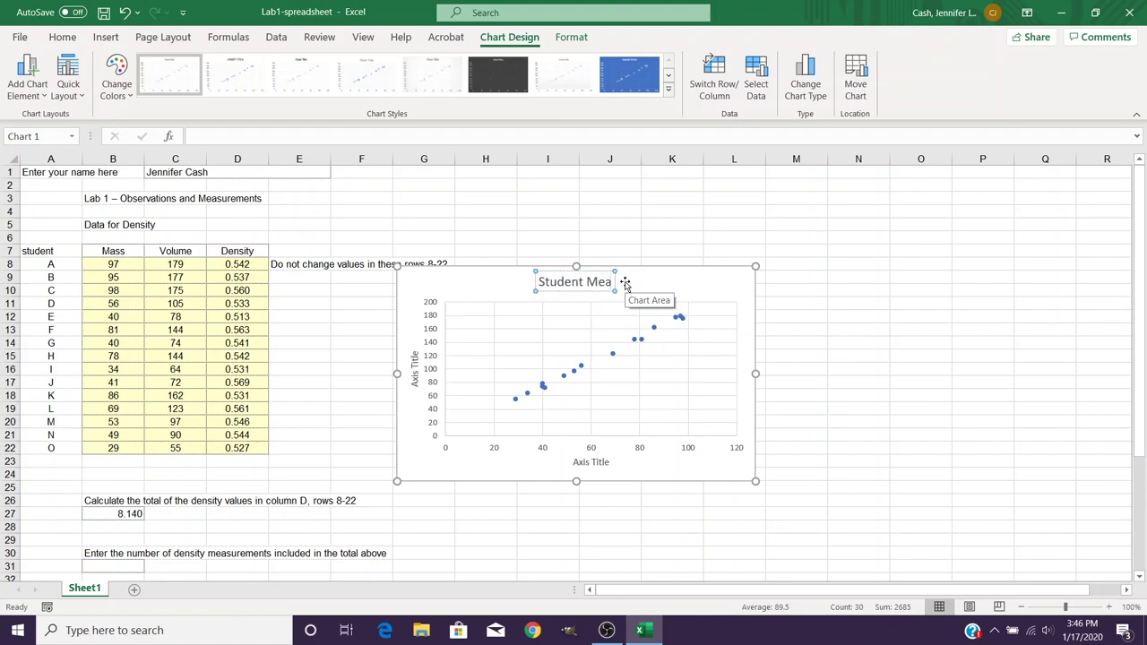
pyautogui.write('surement')
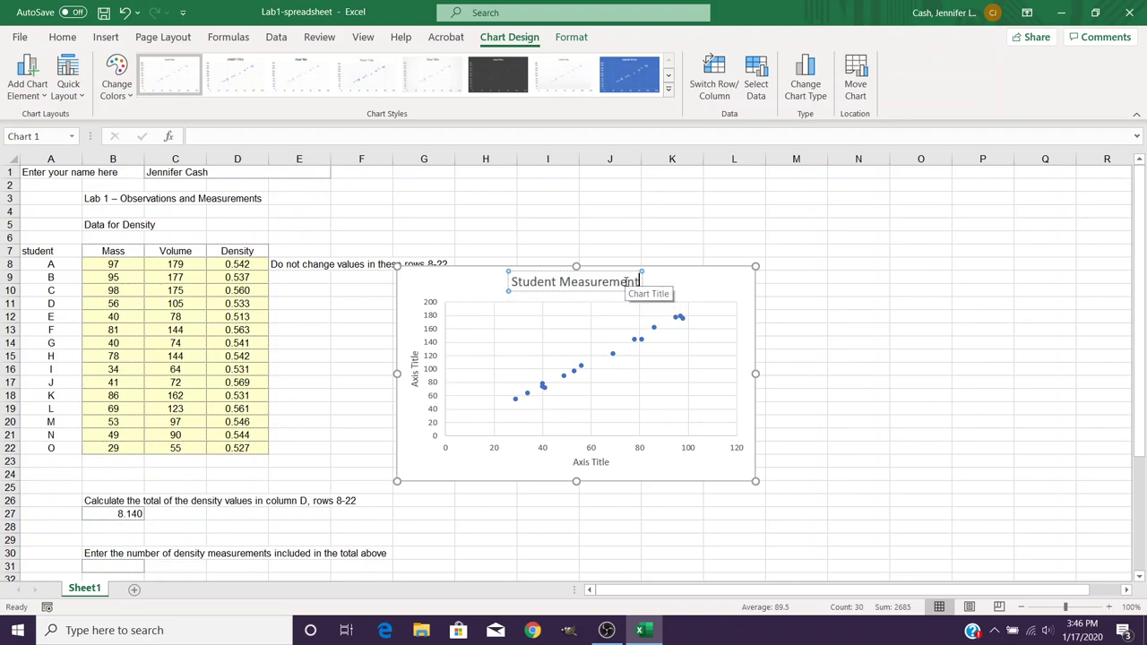
pyautogui.write('s of WOod')
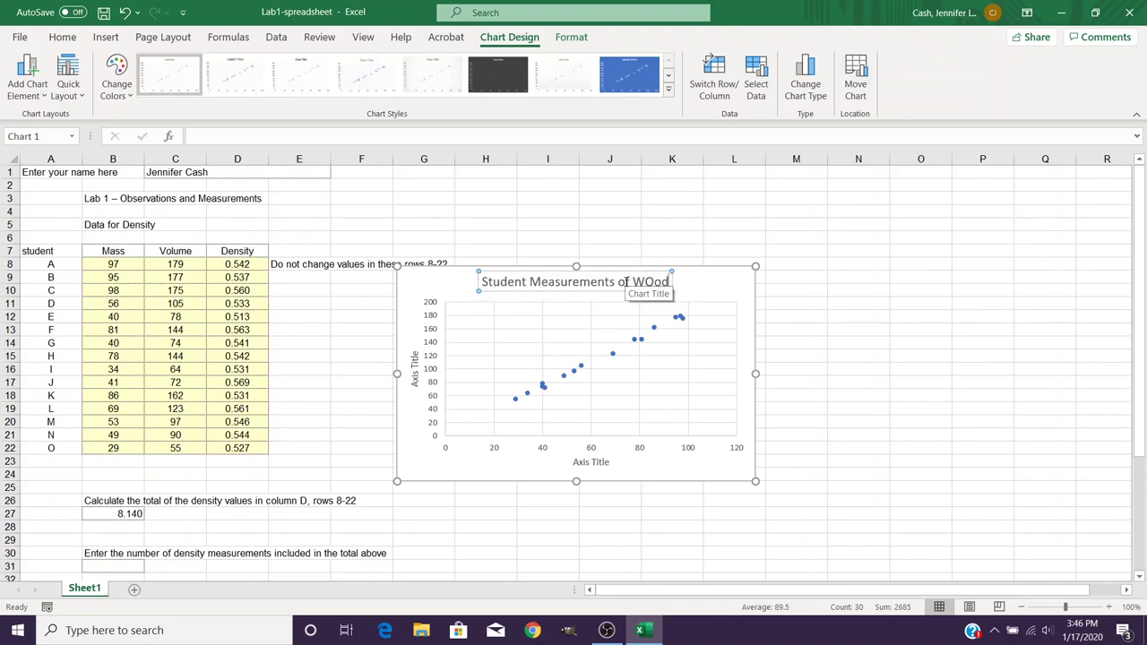
pyautogui.write(' Blocks')
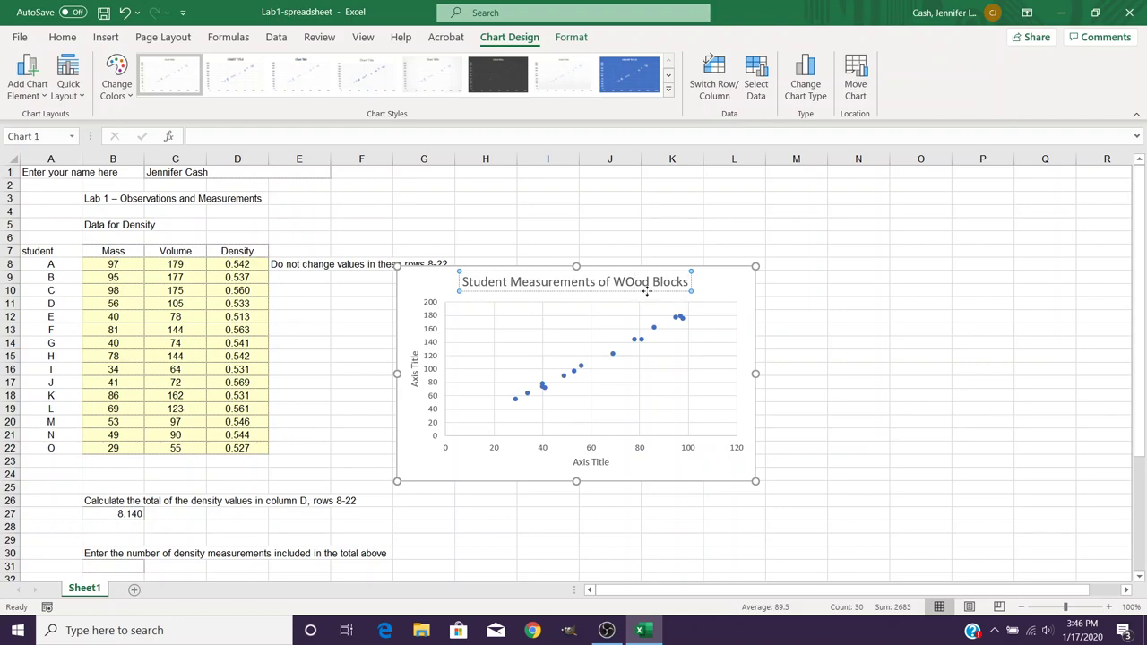
pyautogui.press('BackSpace')
pyautogui.write('o')
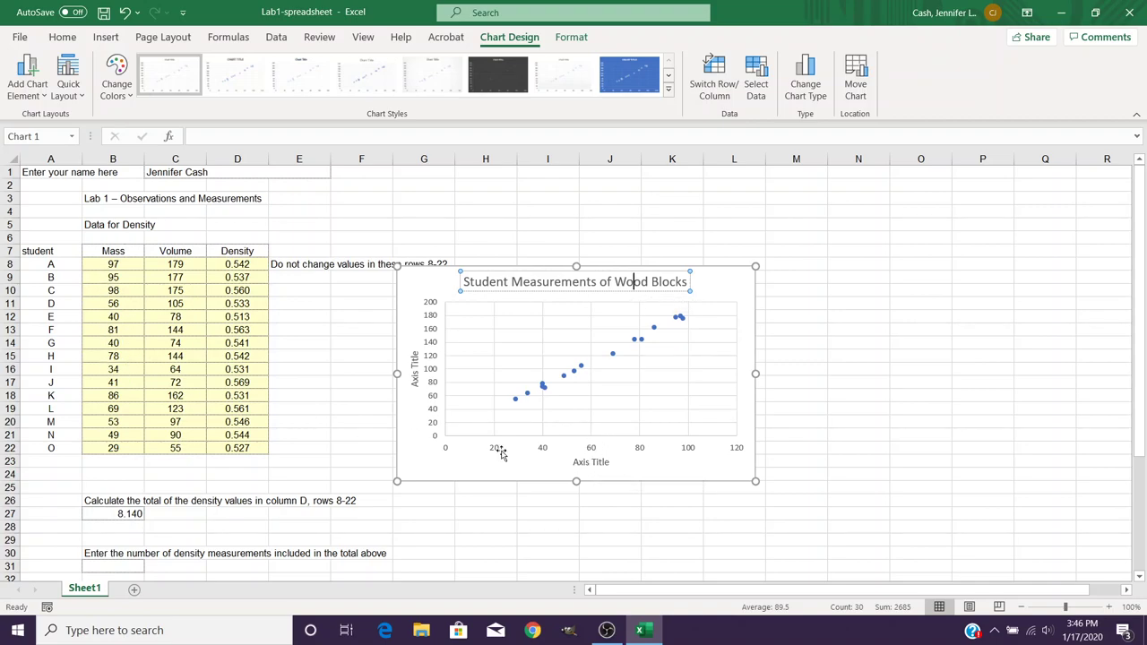
# - Label the horizontal axis title 'Mass'
pyautogui.click(598, 466)
pyautogui.tripleClick(598, 467)
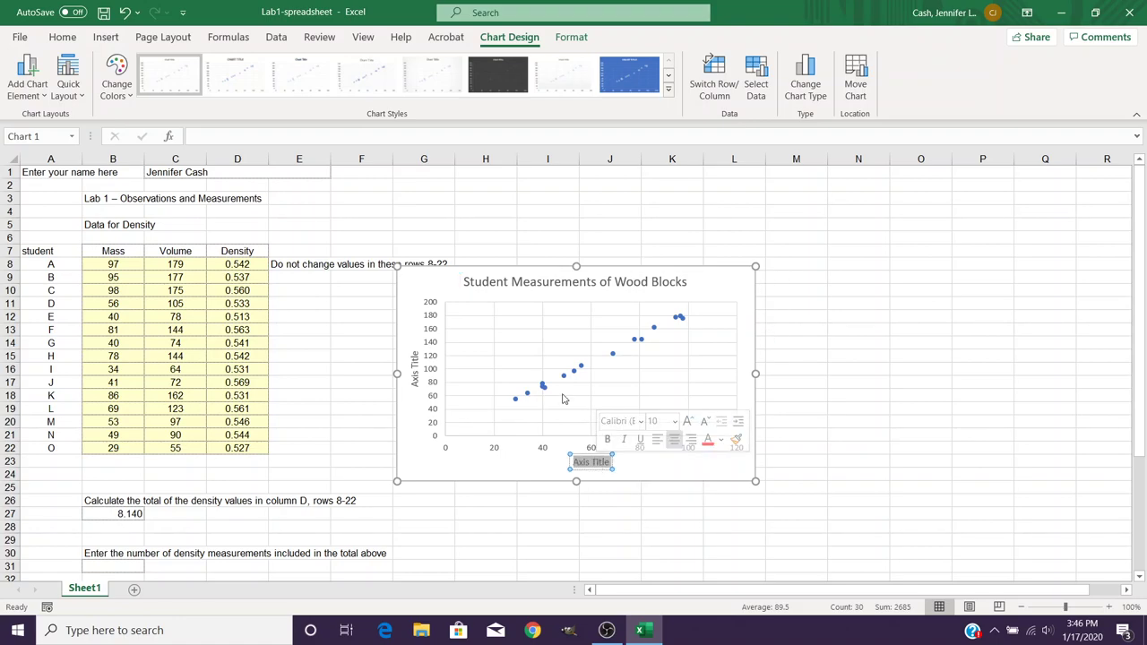
pyautogui.write('Mass')
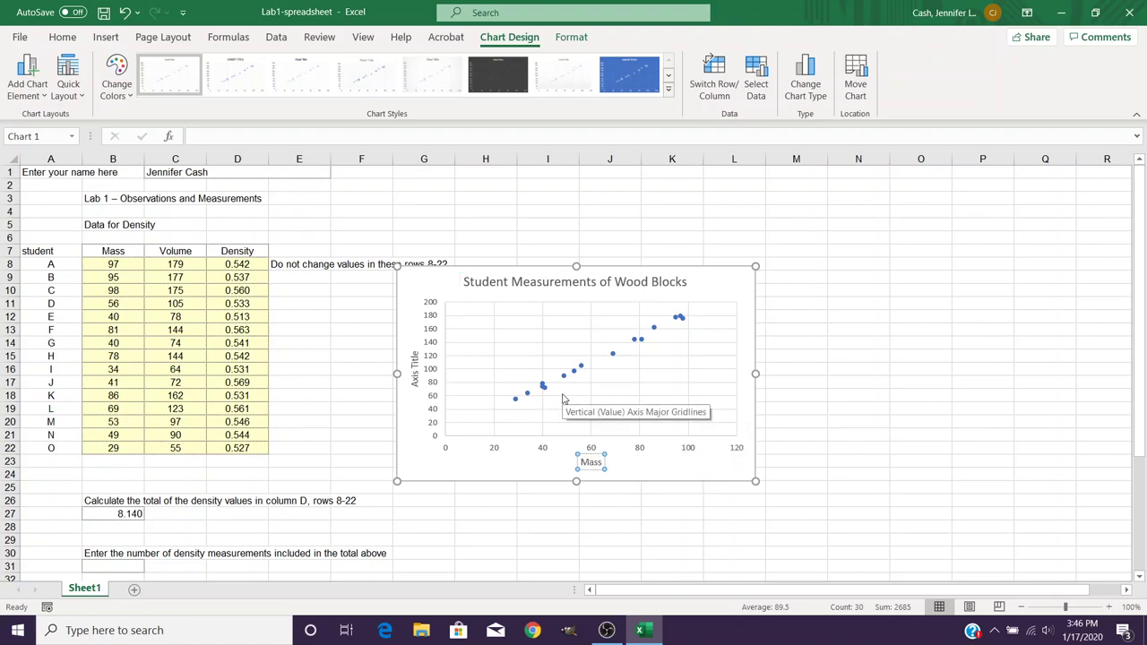
# - Label the vertical axis title 'Volume' and deselect the chart
pyautogui.click(414, 358)
pyautogui.doubleClick(415, 359)
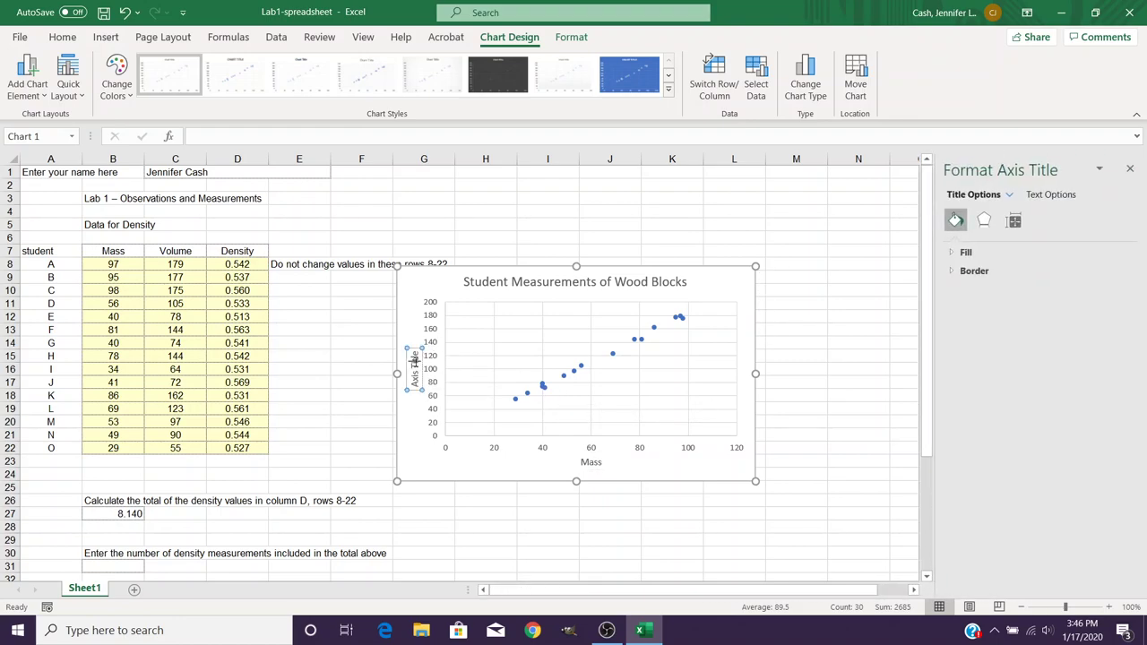
pyautogui.moveTo(415, 359); pyautogui.dragTo(414, 366)
pyautogui.write('Volume')
pyautogui.click(777, 444)
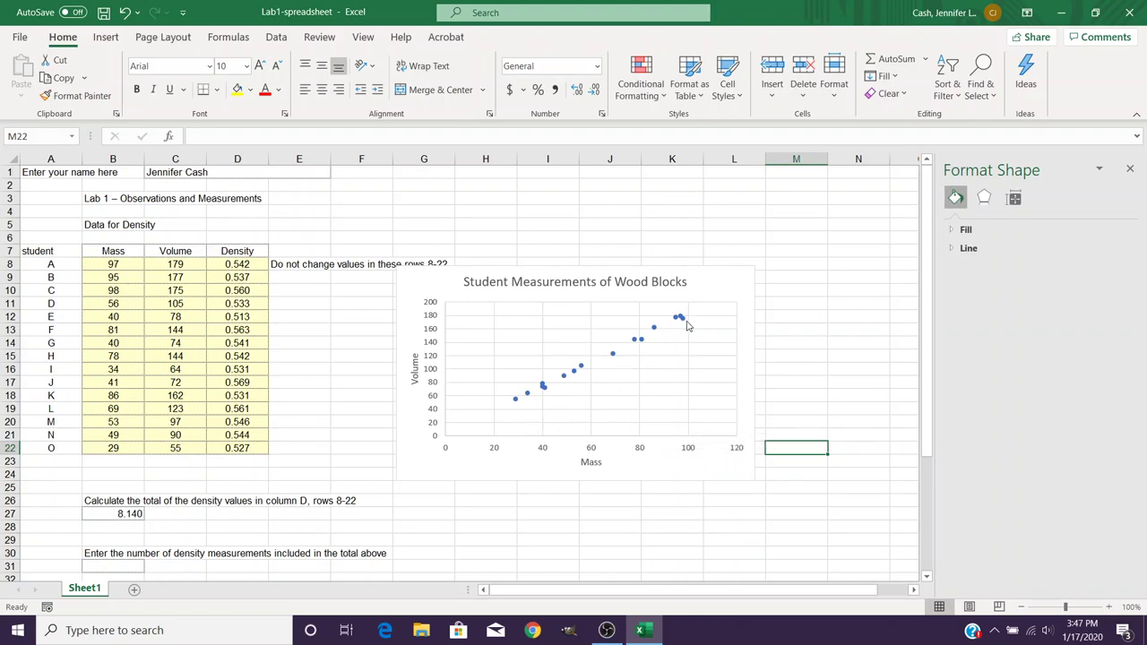
pyautogui.moveTo(685, 321)
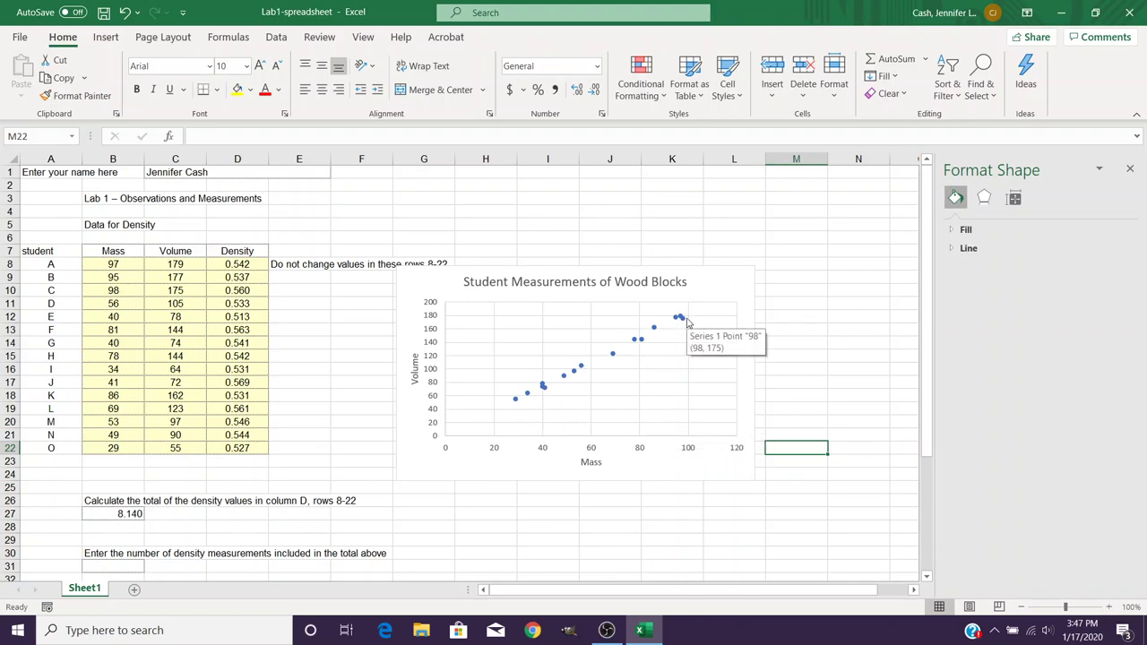